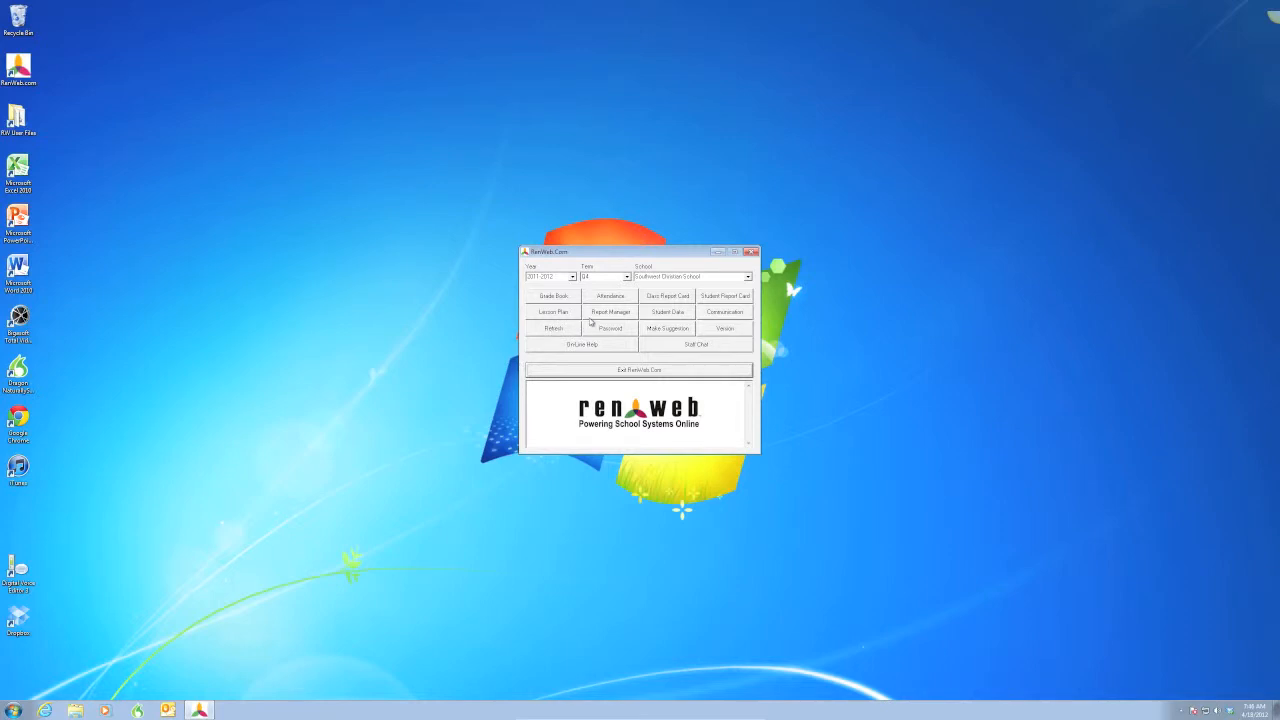
- Open Report Manager and select the Textbook Check In/Out report in the Library category
left_click(590, 318)
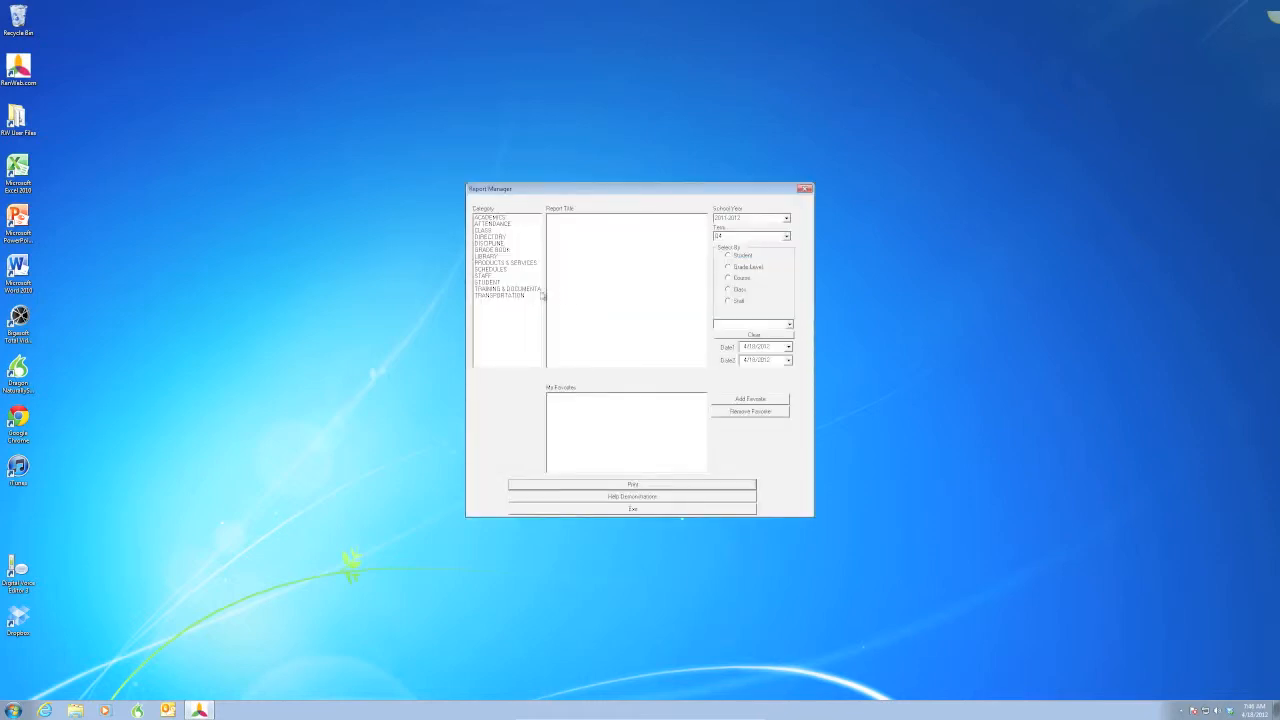
left_click(489, 257)
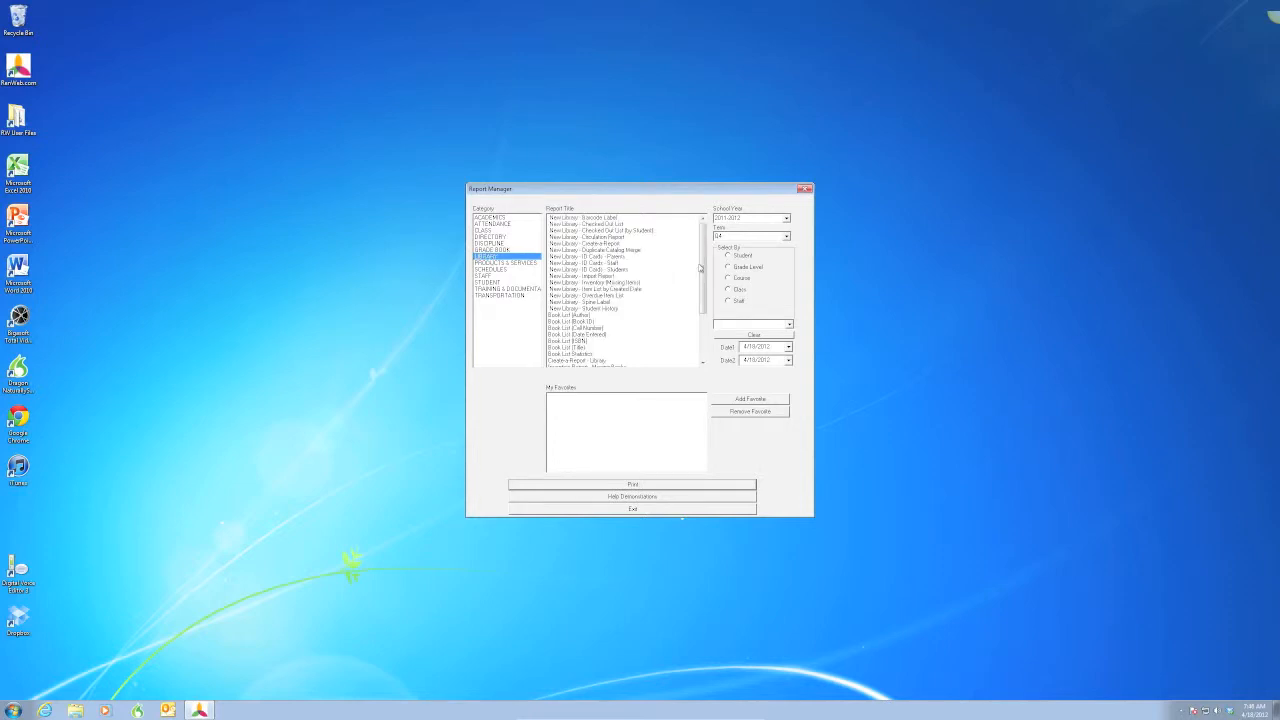
left_click_drag(706, 265, 698, 310)
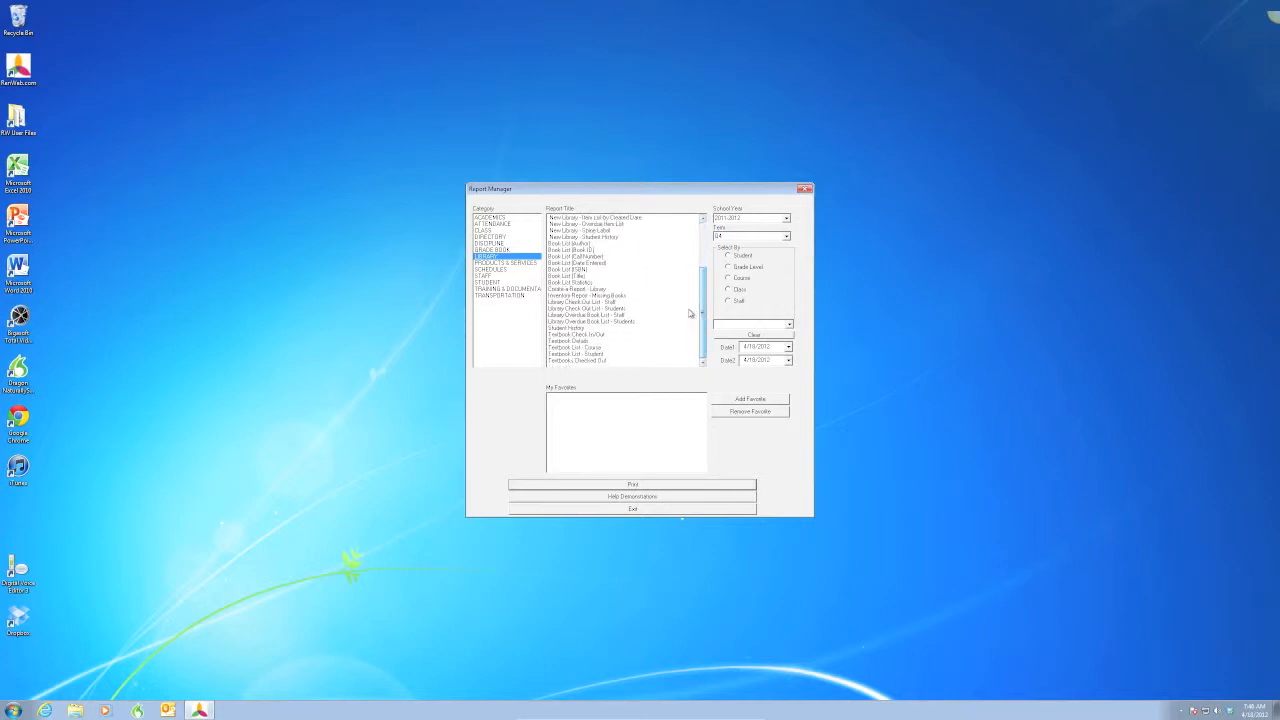
left_click(580, 335)
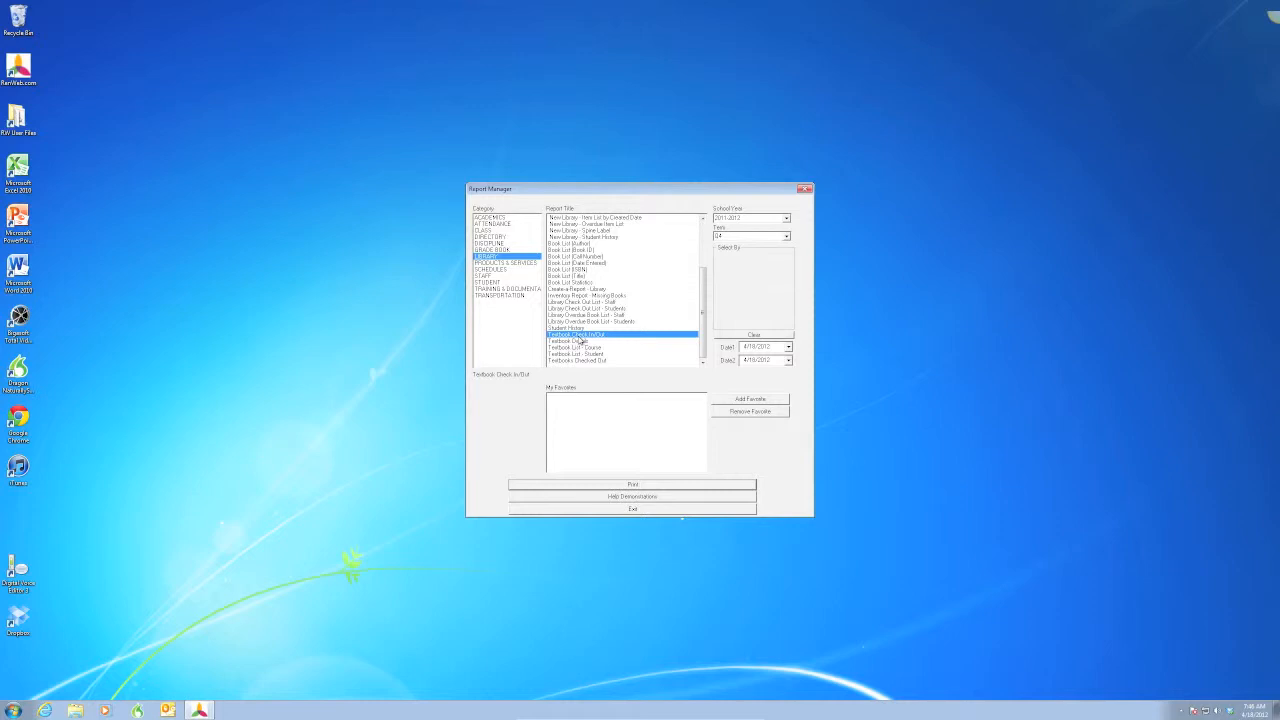
- Run the report and open the textbook Check Out/In window
left_click(591, 486)
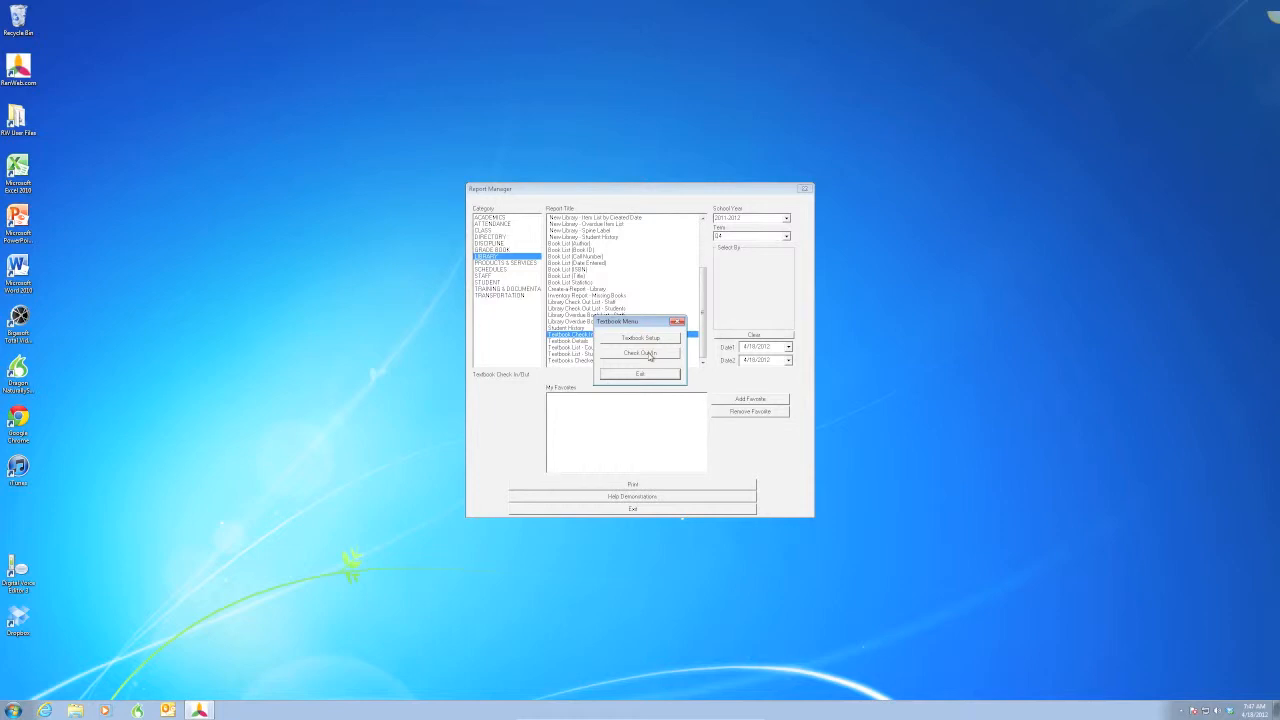
left_click(650, 354)
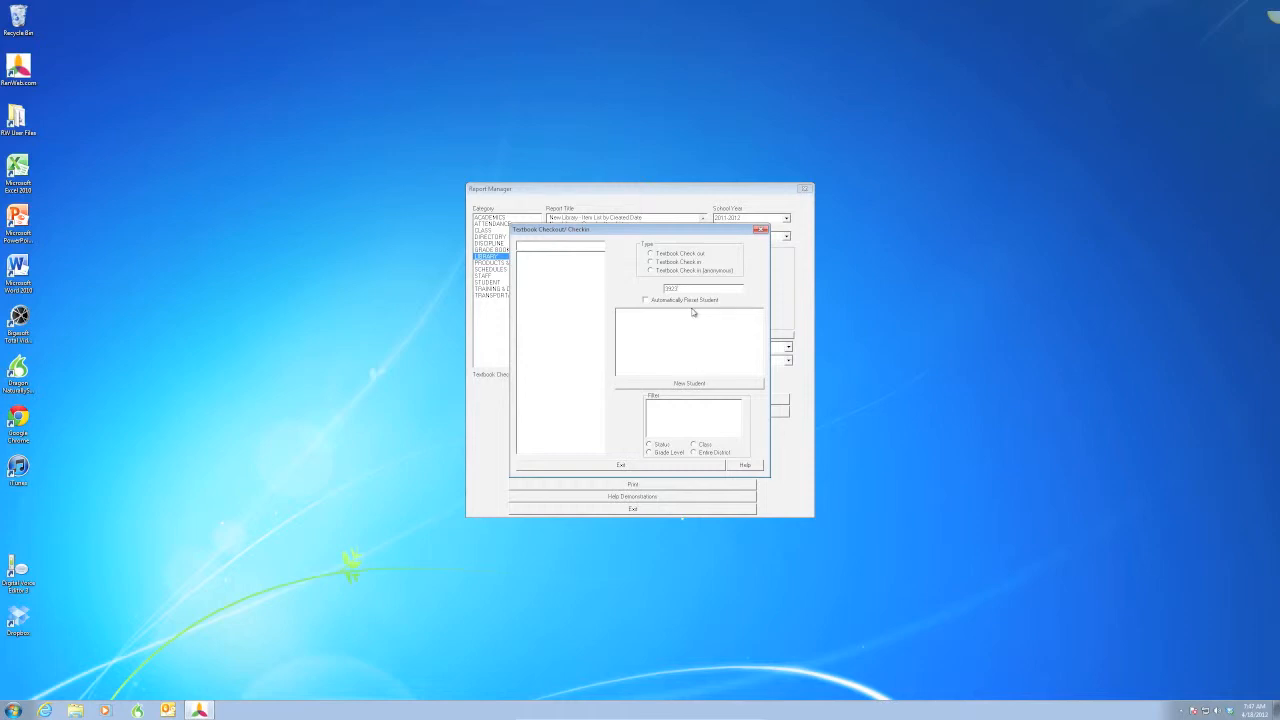
- Filter the student list by Class and pick a 7 TECH class
left_click(692, 444)
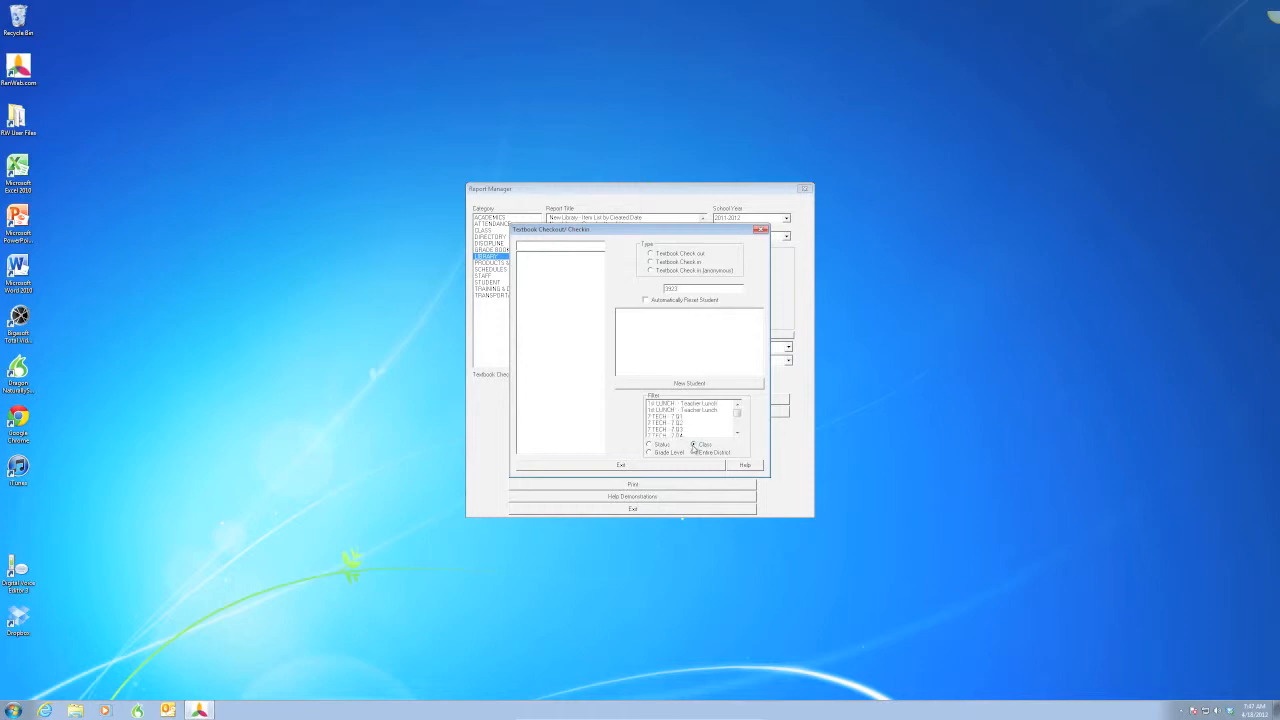
left_click_drag(737, 412, 737, 418)
left_click(689, 417)
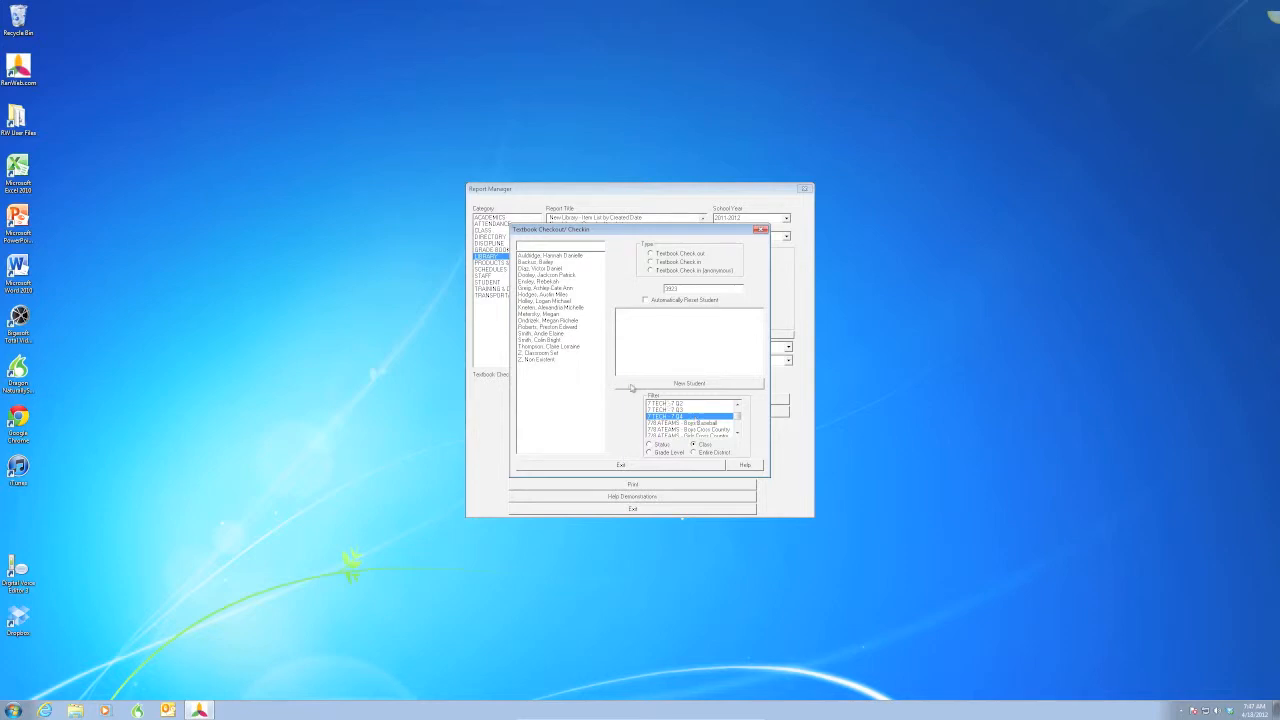
- Select Z. Classroom Set and check in textbook item 3923 using Textbook Check in
left_click(547, 354)
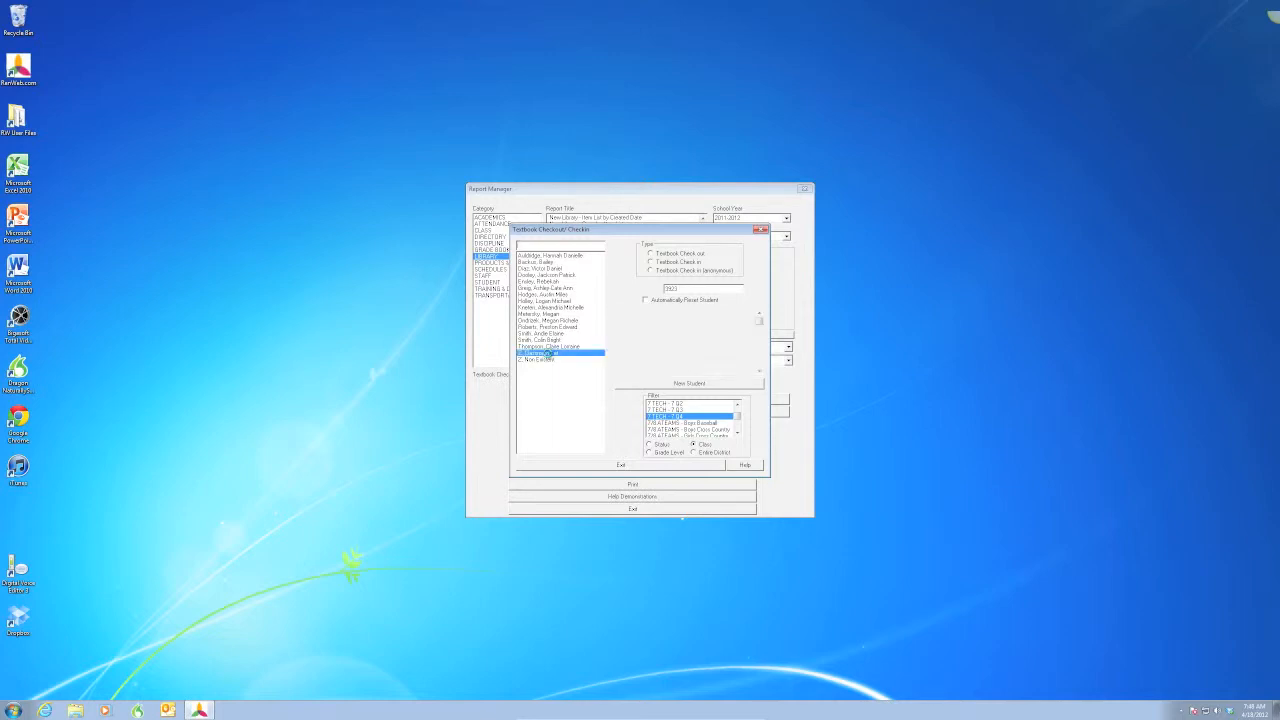
mouse_move(759, 322)
left_mouse_down()
mouse_move(759, 358)
mouse_move(760, 323)
left_mouse_up()
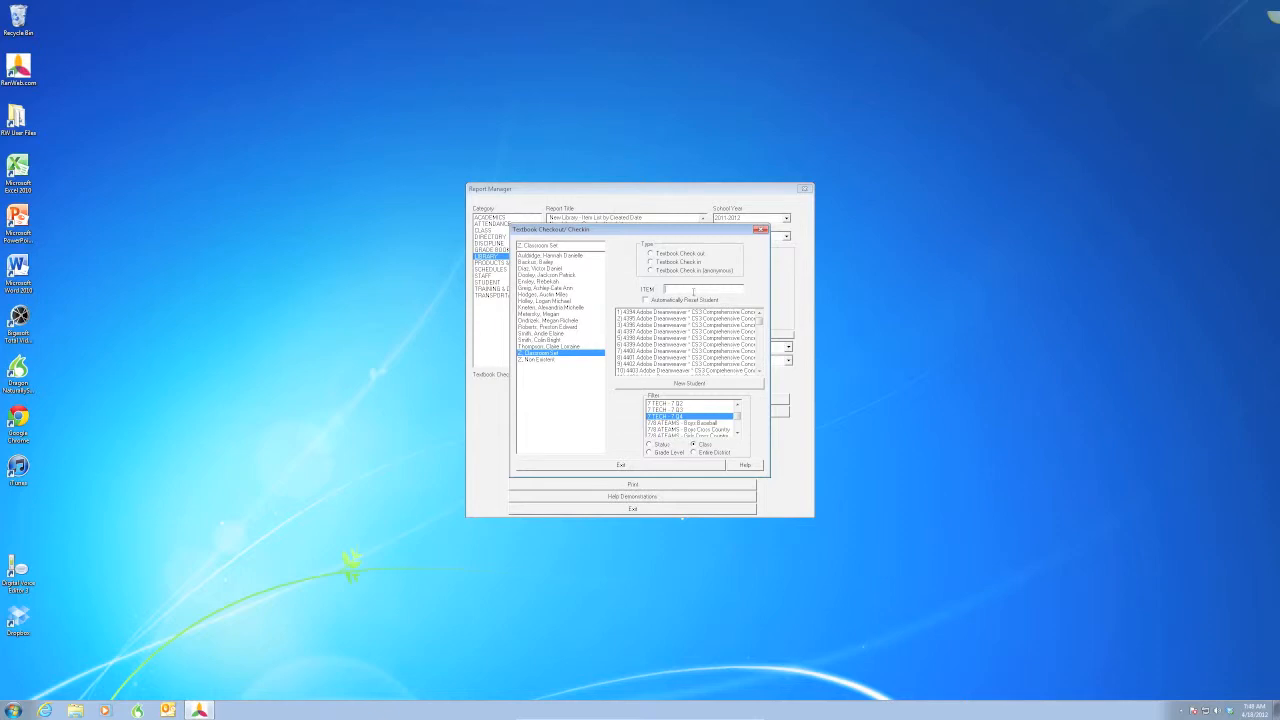
type("3923")
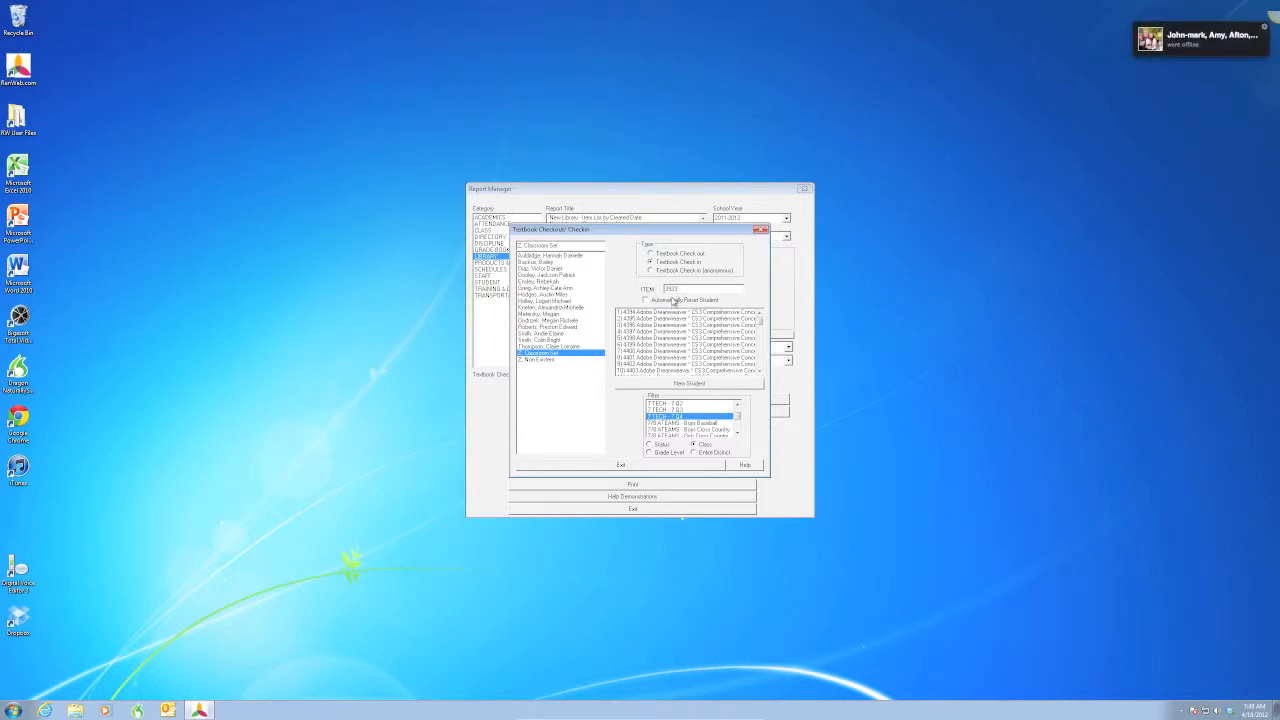
key("Return")
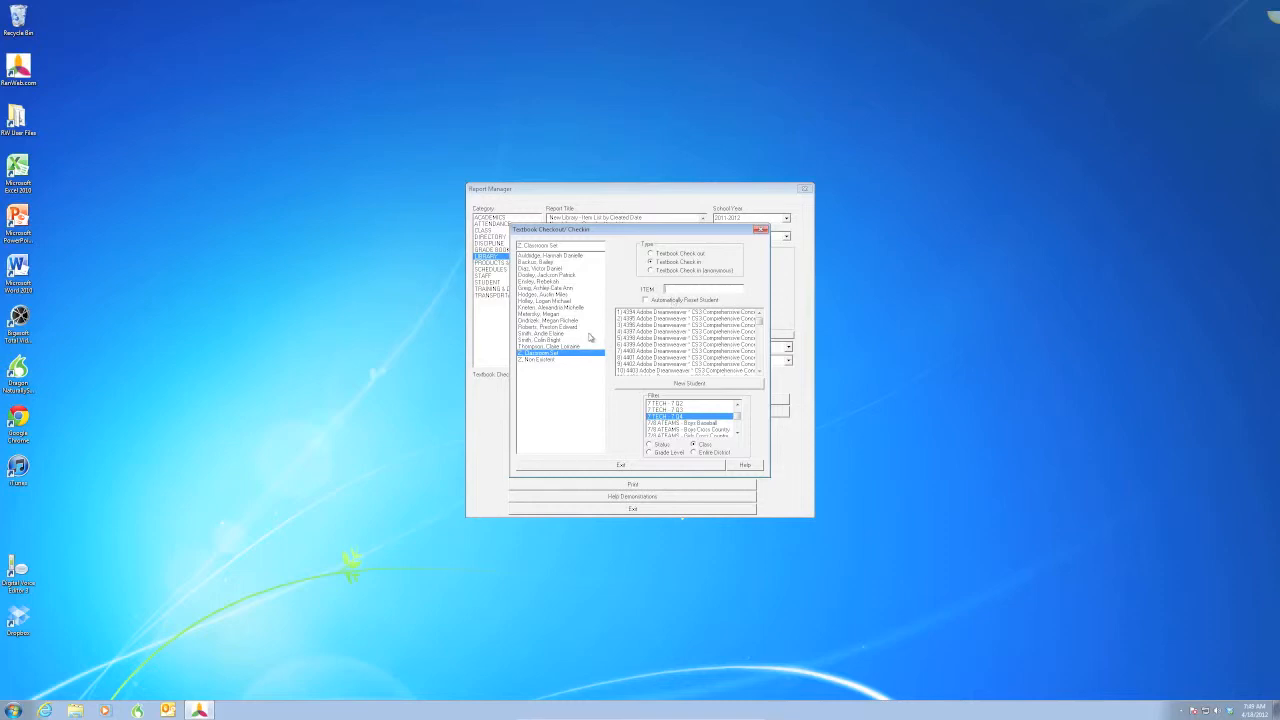
- Select a student, switch to Textbook Check out and check out item 3923 to that student
left_click(565, 347)
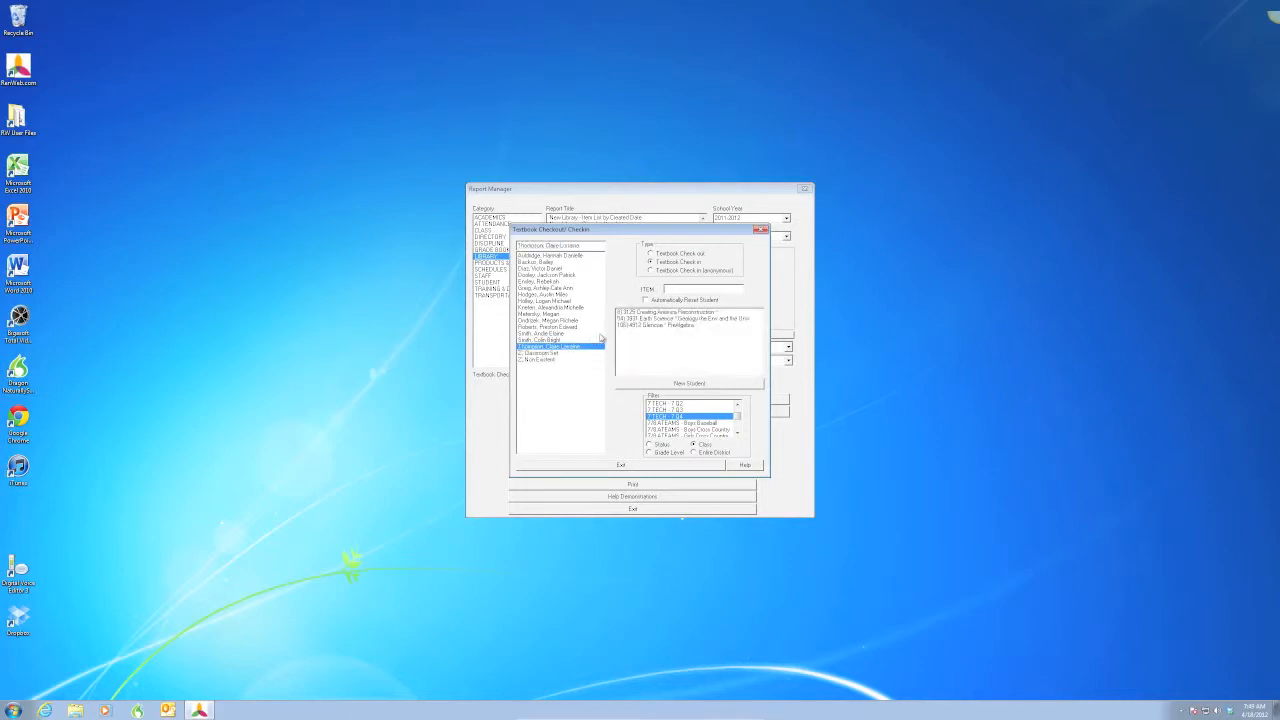
left_click(652, 254)
key("Return")
- Switch to Textbook Check in and check item 3923 back in from the same student
left_click(661, 264)
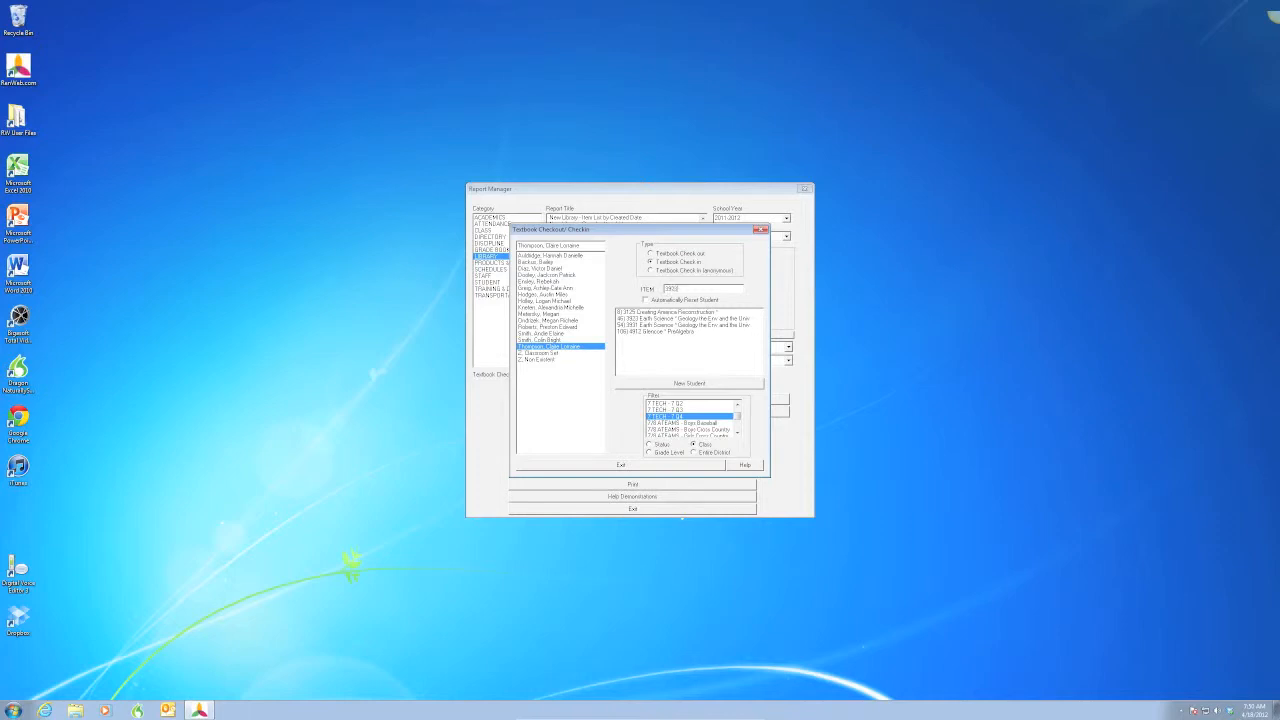
key("Return")
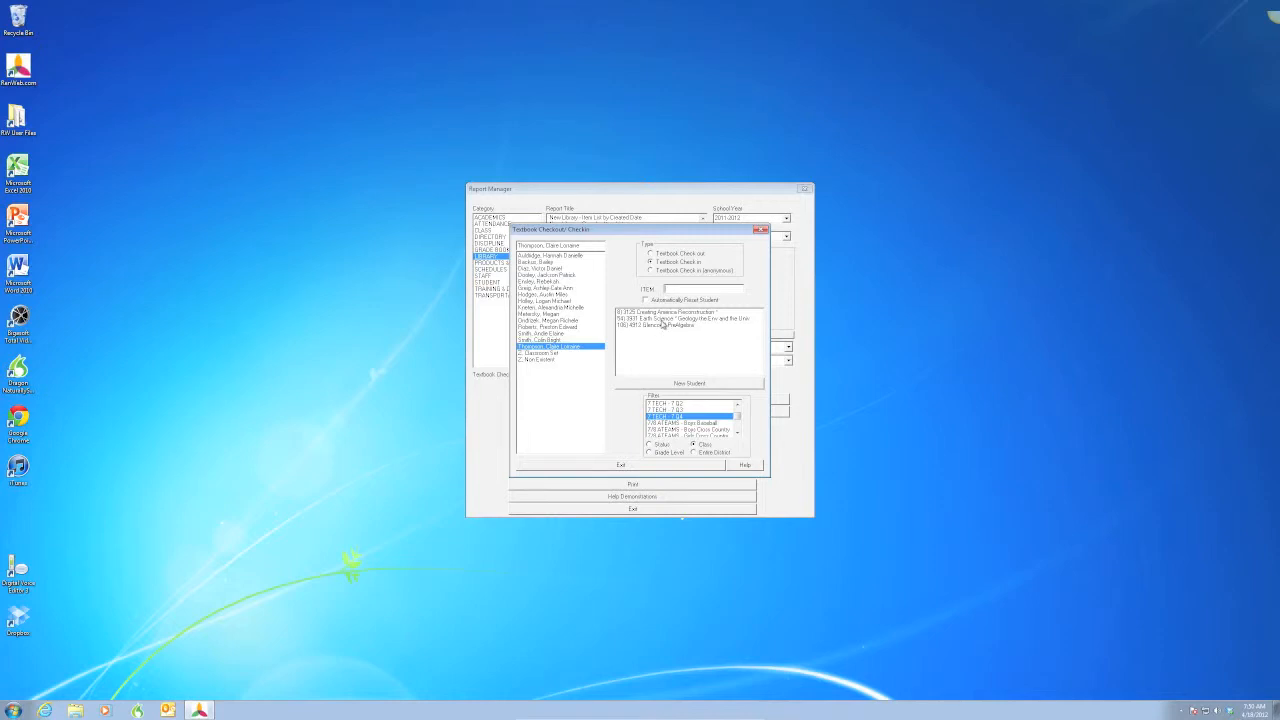
- Select Z. Classroom Set and check out textbook item 3923 to it with Textbook Check out
left_click(562, 354)
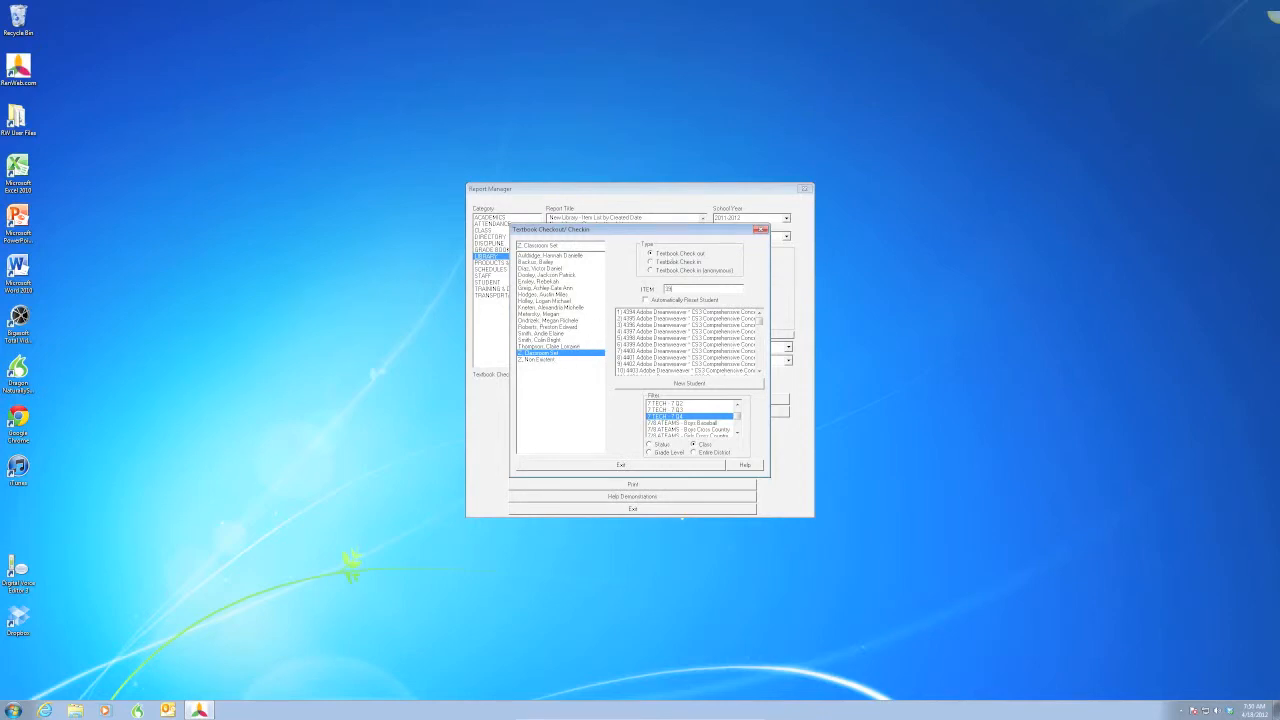
left_click(666, 253)
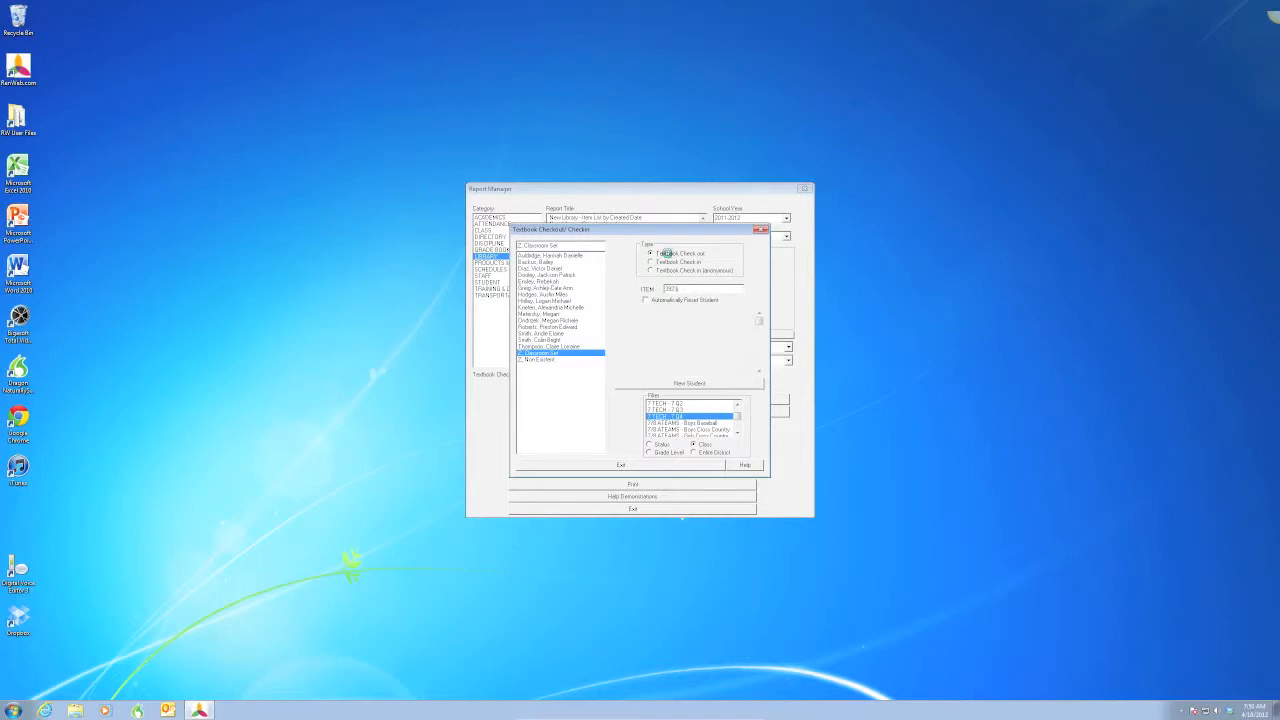
key("Return")
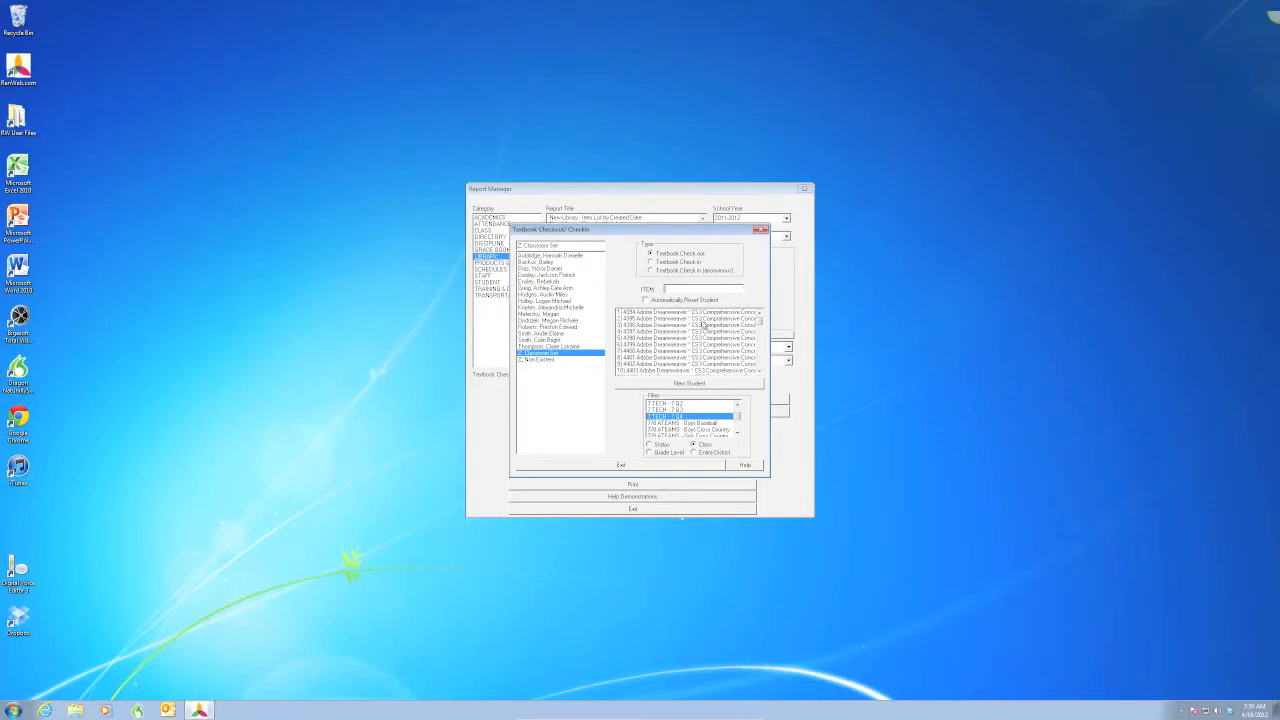
- Try to check out item 3923 to another student and close the error dialog
mouse_move(757, 322)
left_mouse_down()
mouse_move(757, 336)
mouse_move(760, 320)
left_mouse_up()
left_click(537, 345)
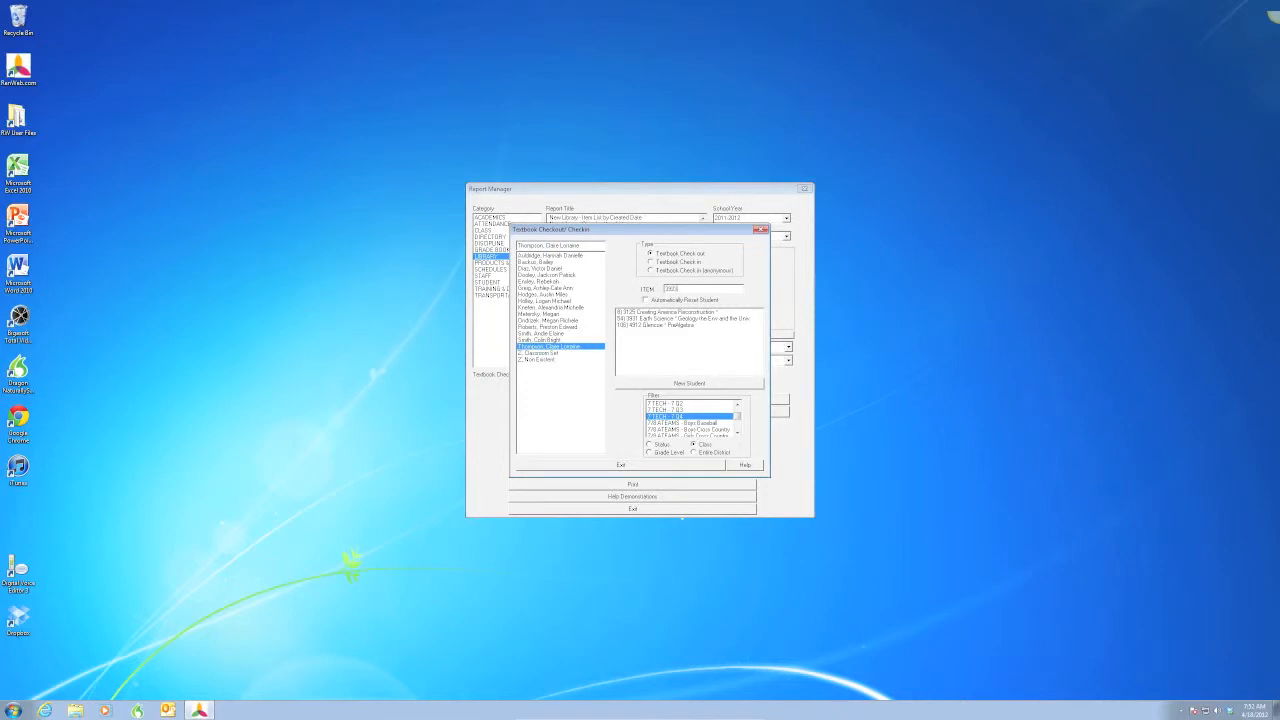
key("Return")
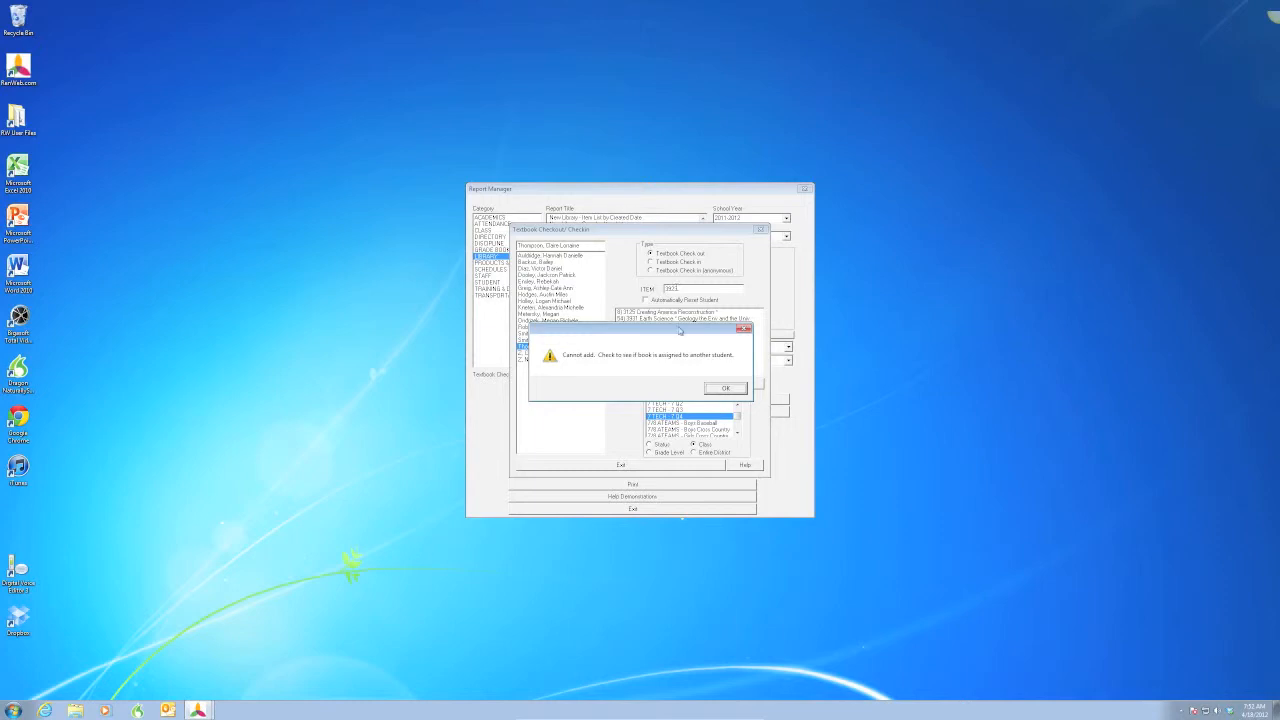
mouse_move(670, 333)
left_mouse_down()
mouse_move(702, 325)
mouse_move(673, 327)
left_mouse_up()
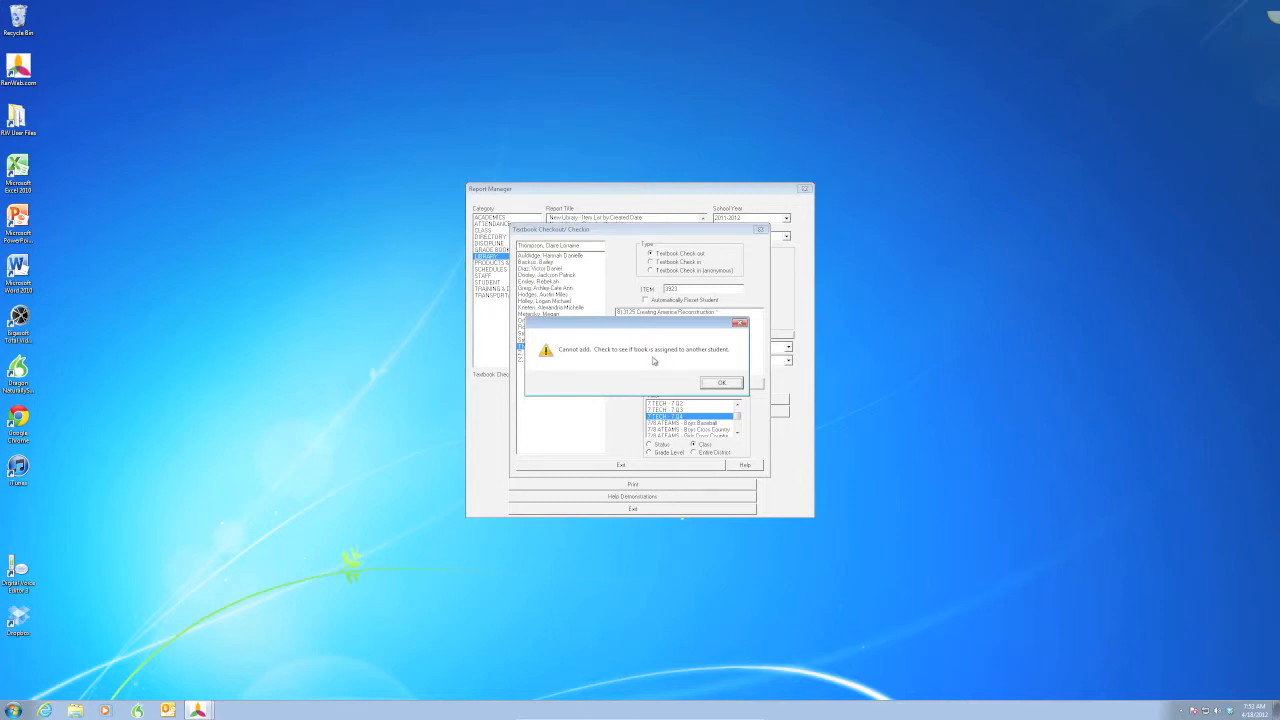
left_click(708, 382)
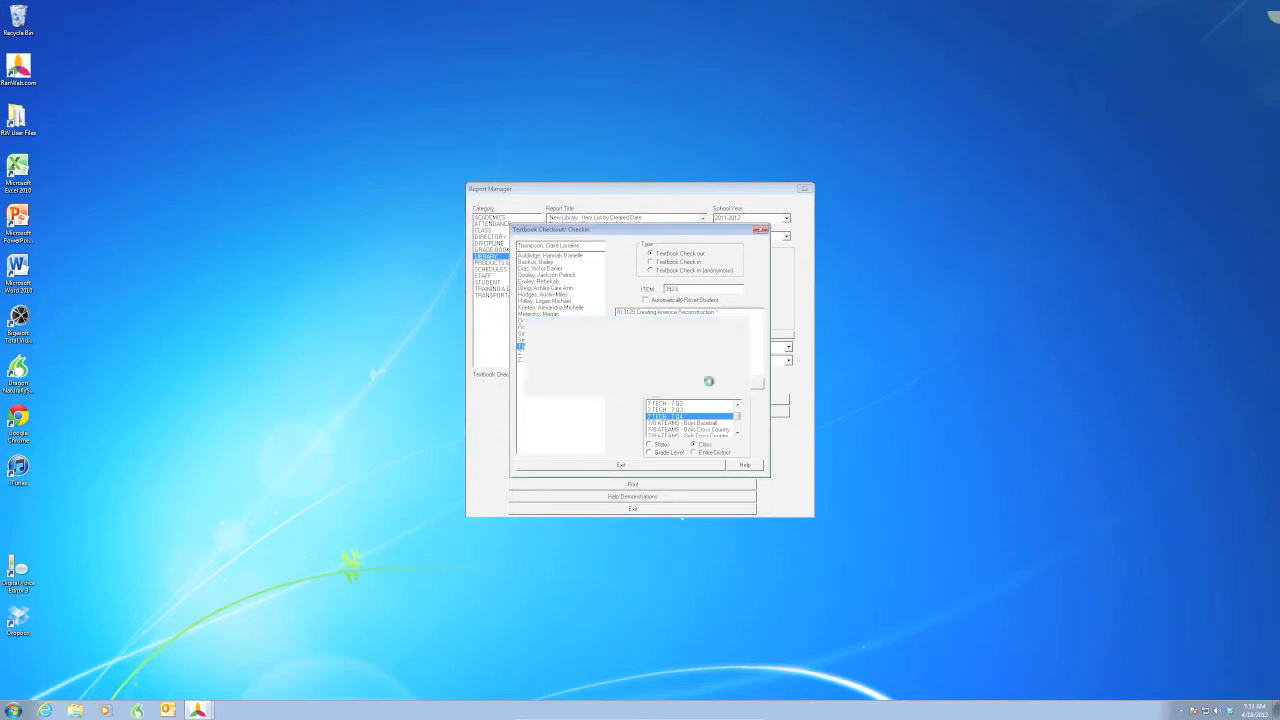
- Browse the class filter and select each student in turn to review their checked-out textbooks
left_click(566, 353)
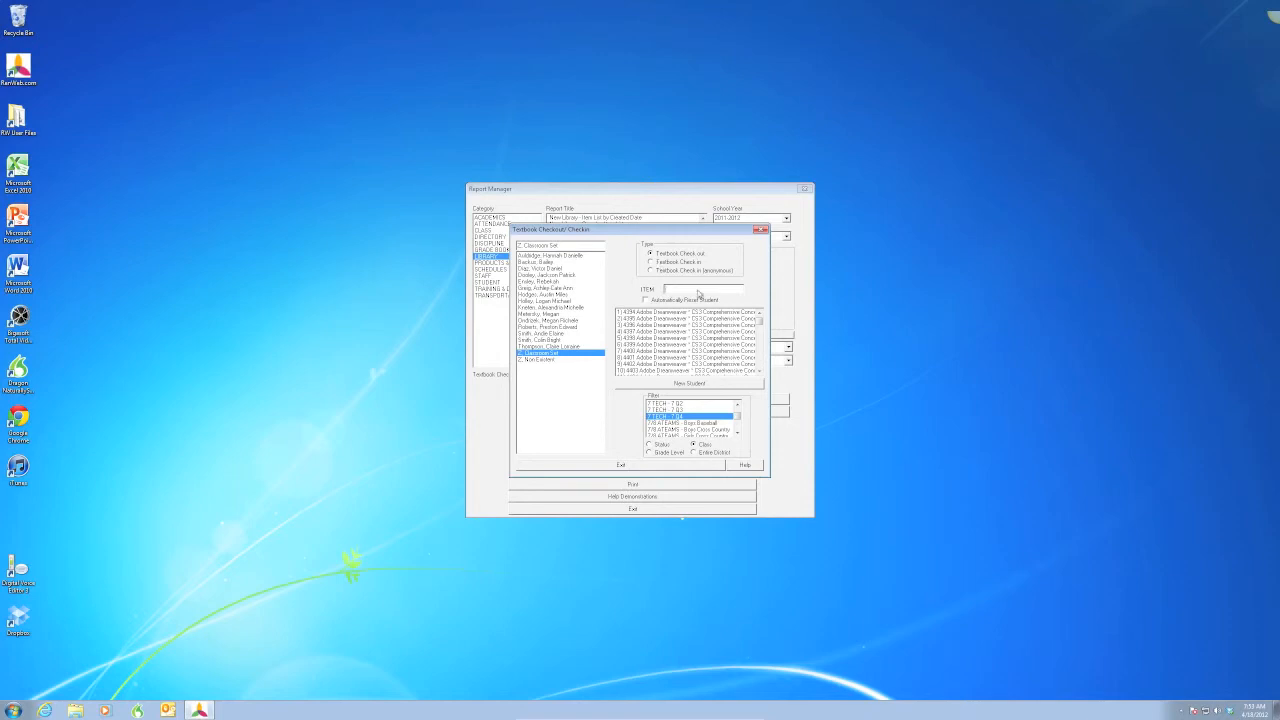
left_click(737, 404)
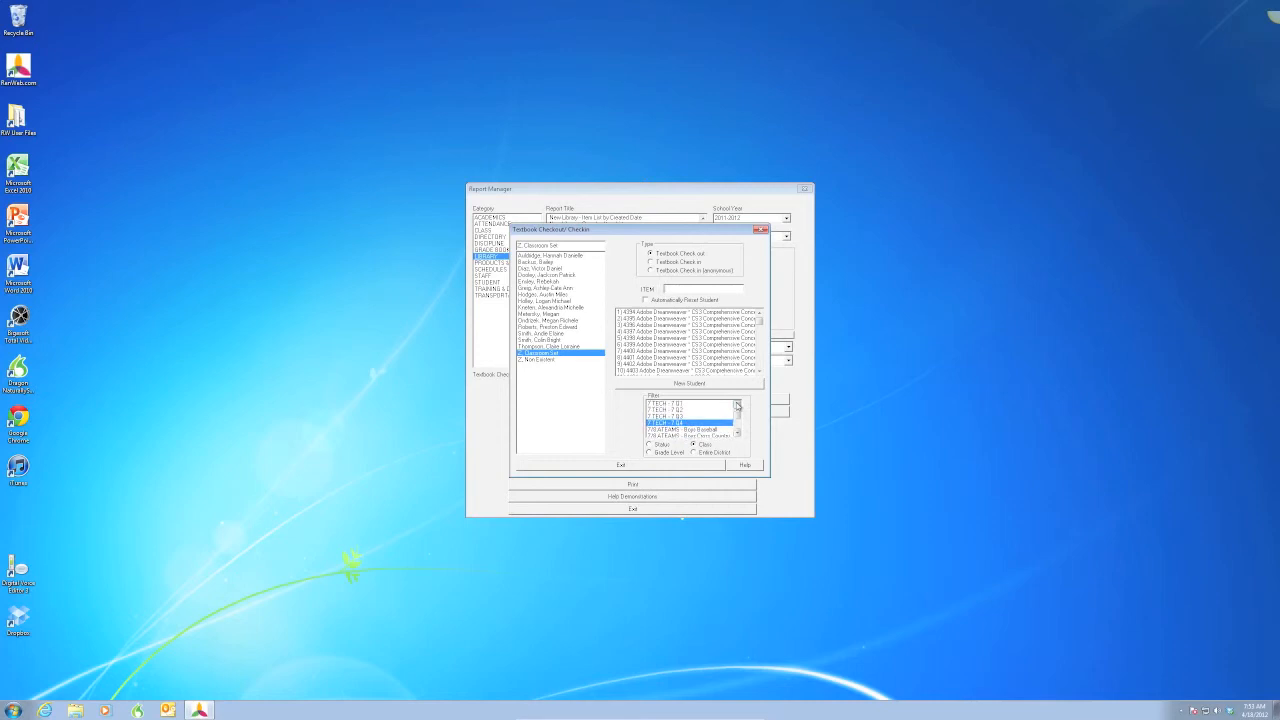
left_click(676, 404)
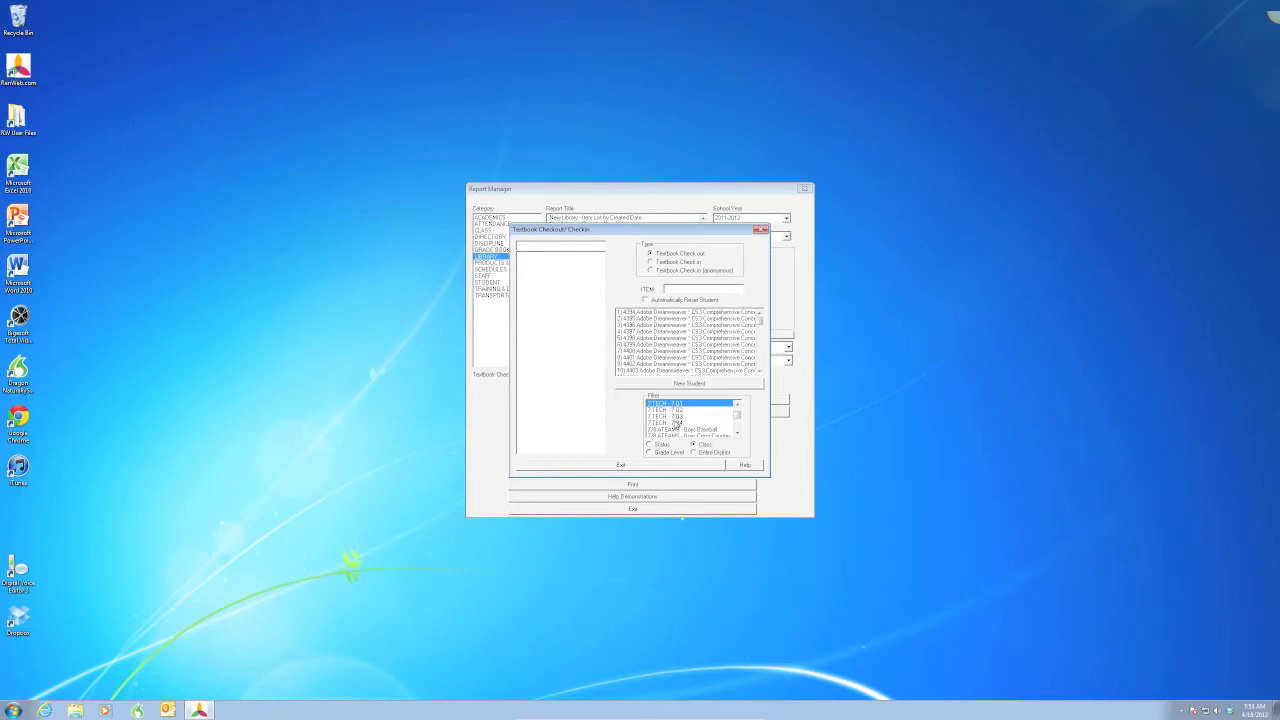
left_click(676, 422)
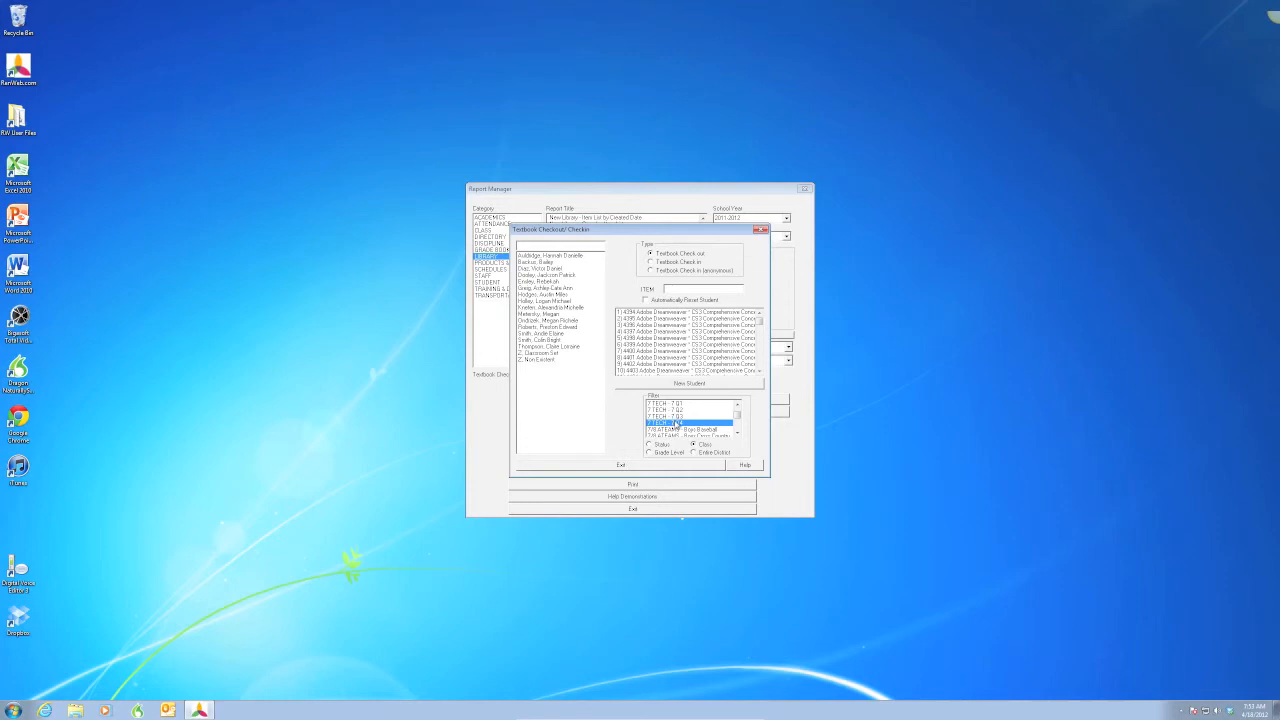
left_click(560, 258)
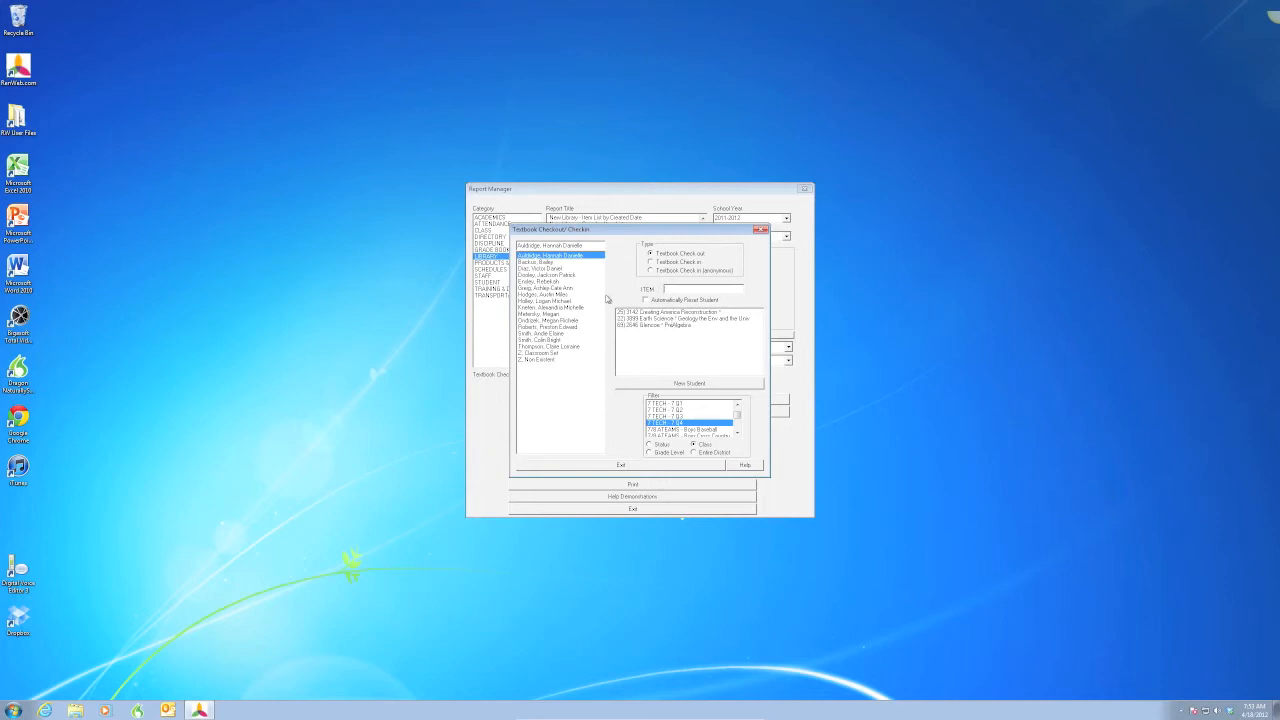
left_click(548, 262)
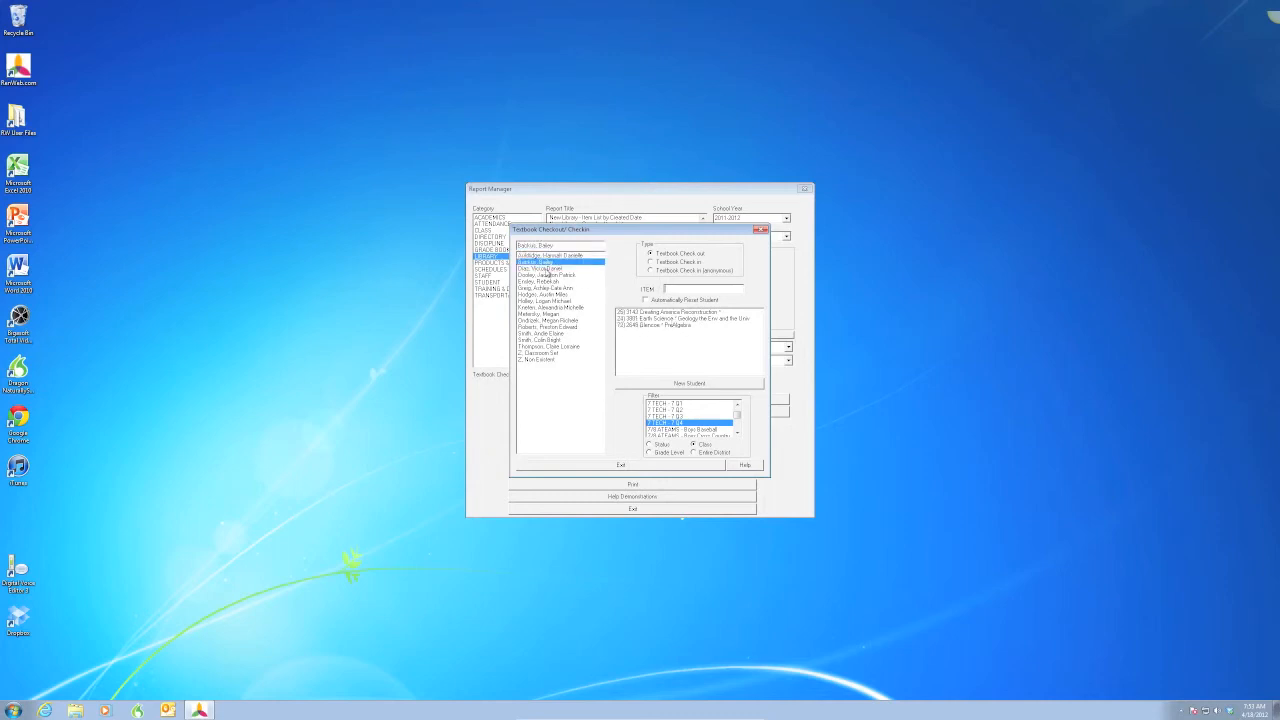
left_click(547, 269)
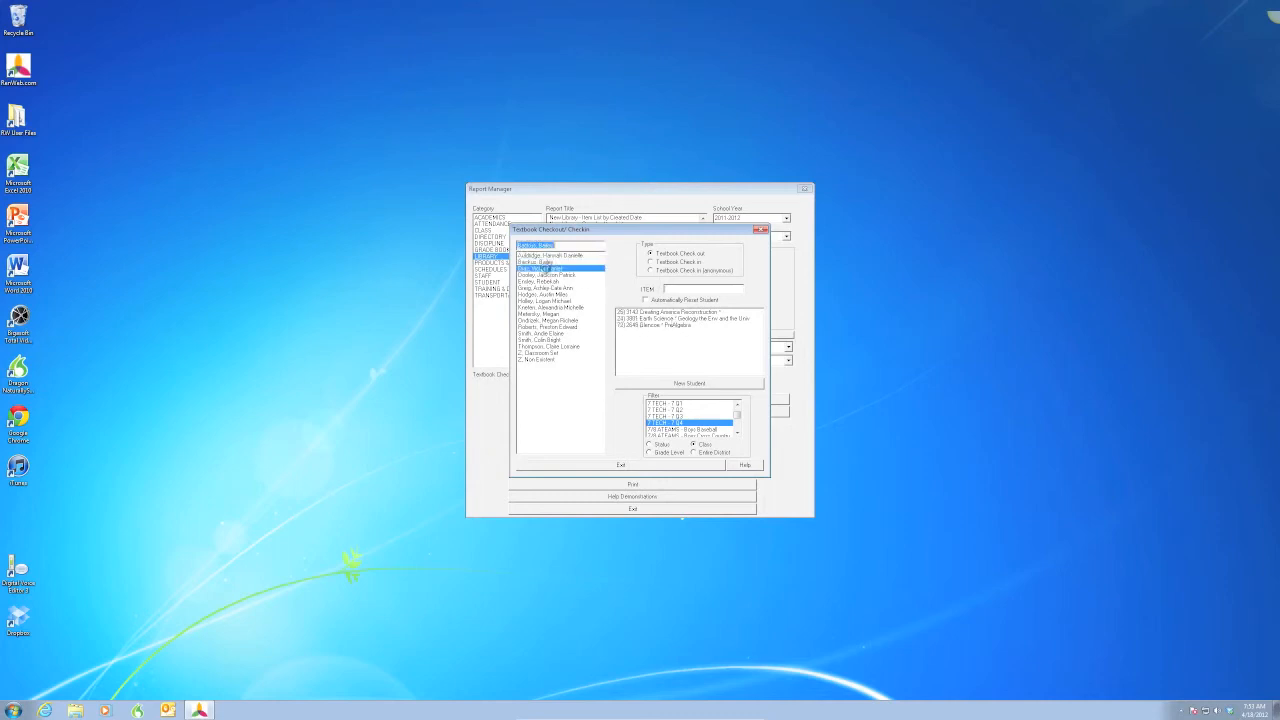
left_click(547, 276)
left_click(547, 282)
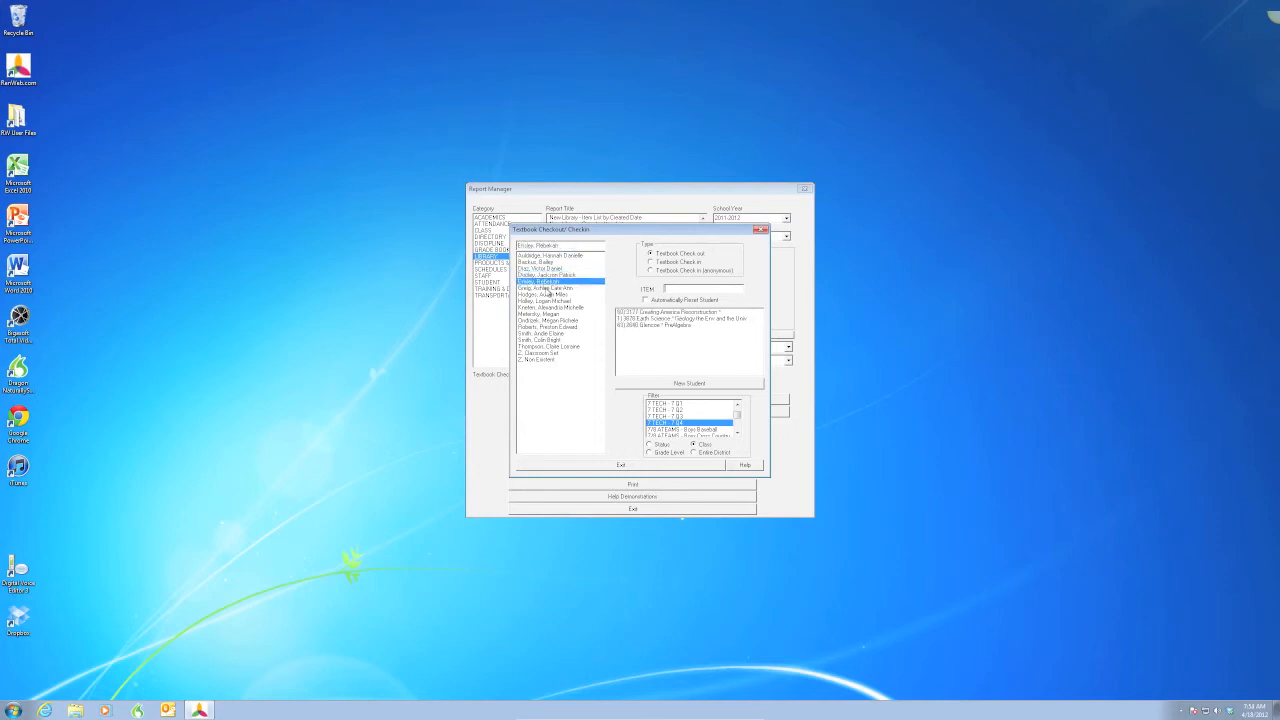
left_click(548, 288)
left_click(548, 294)
left_click(548, 300)
left_click(548, 307)
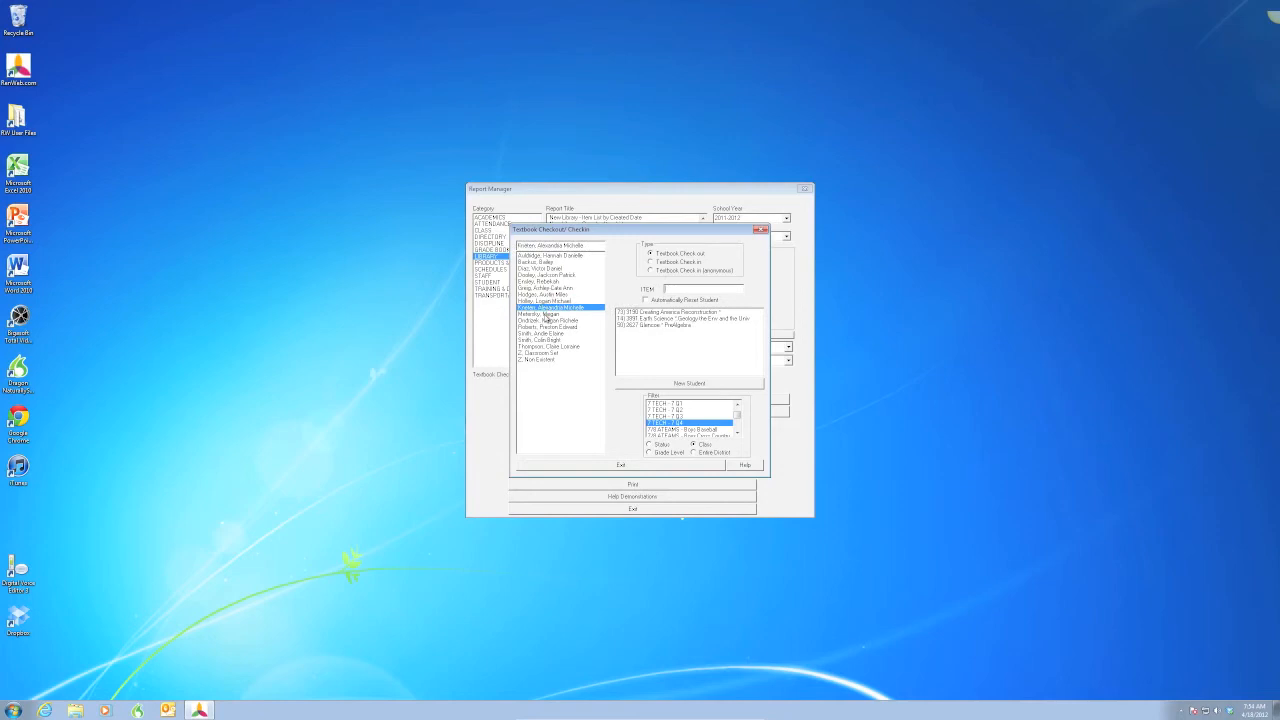
left_click(548, 313)
left_click(545, 320)
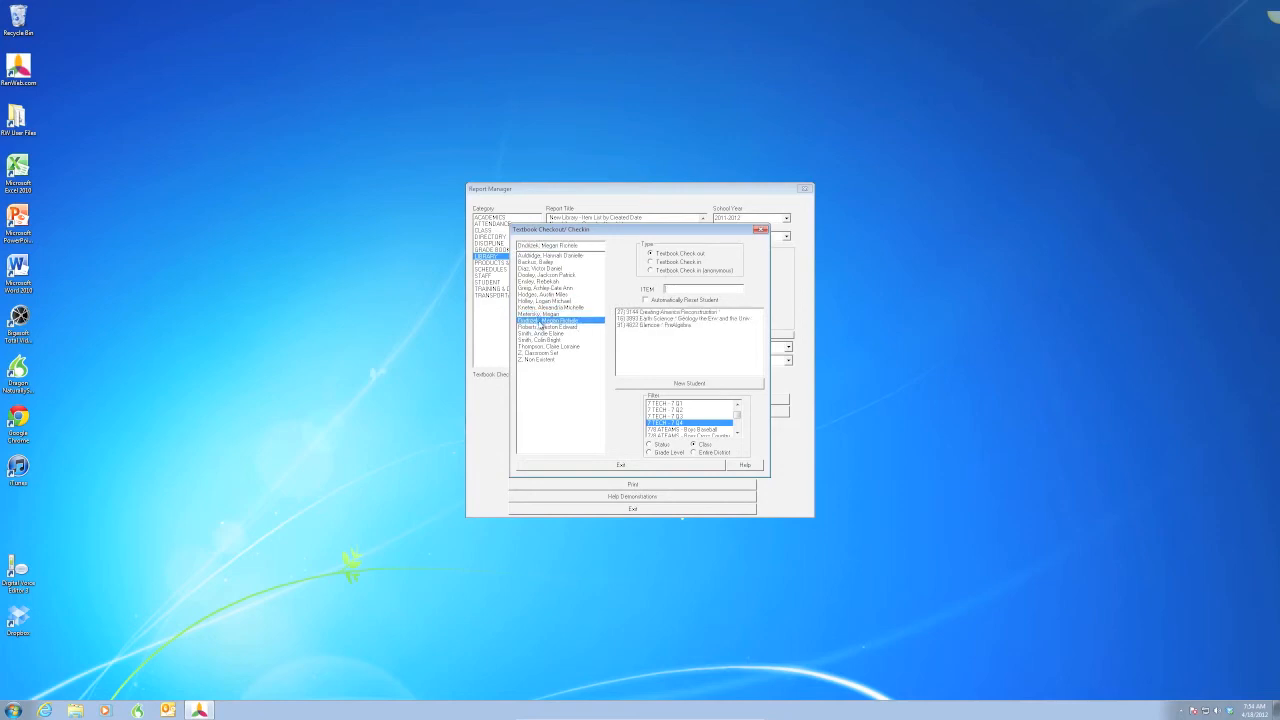
left_click(545, 326)
left_click(541, 333)
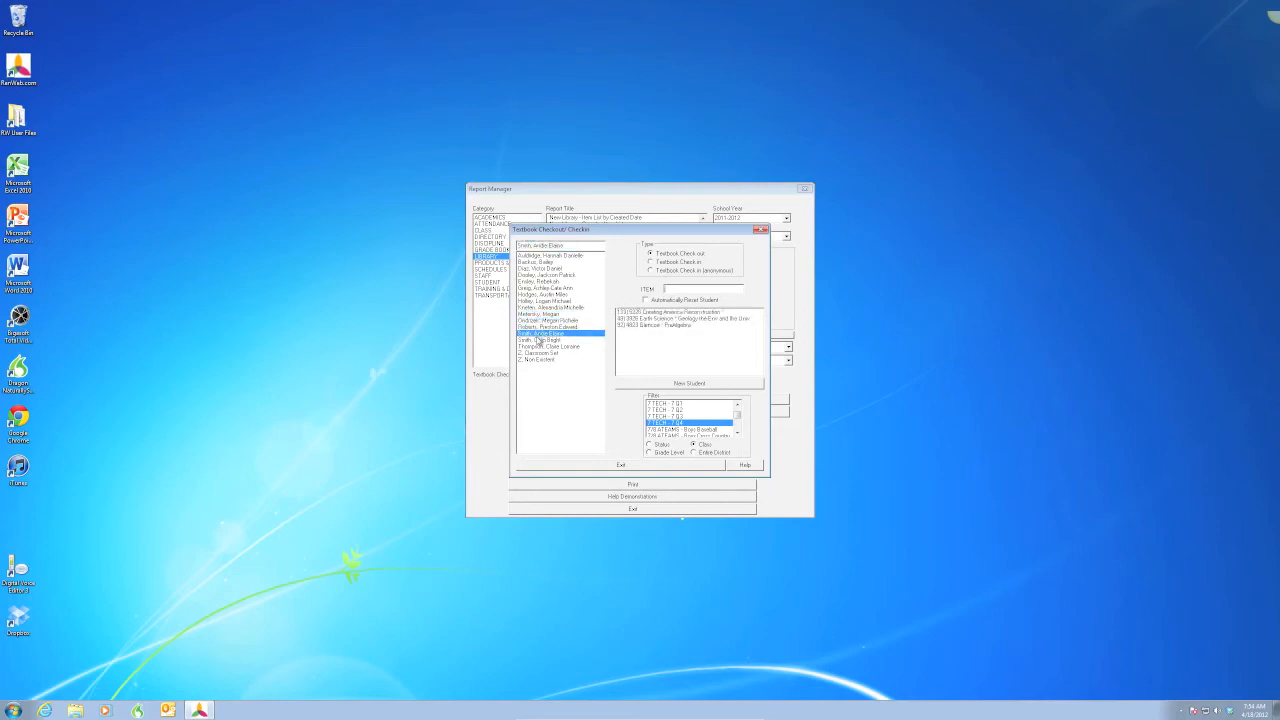
left_click(541, 340)
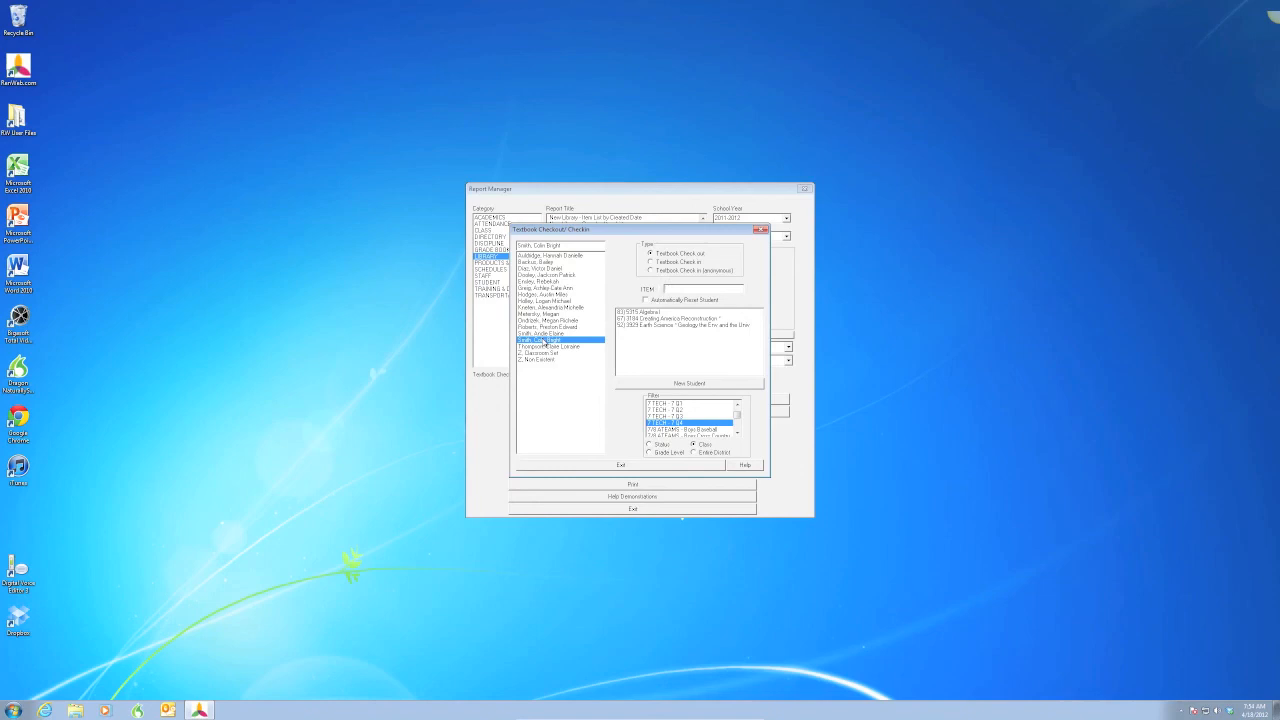
left_click(536, 359)
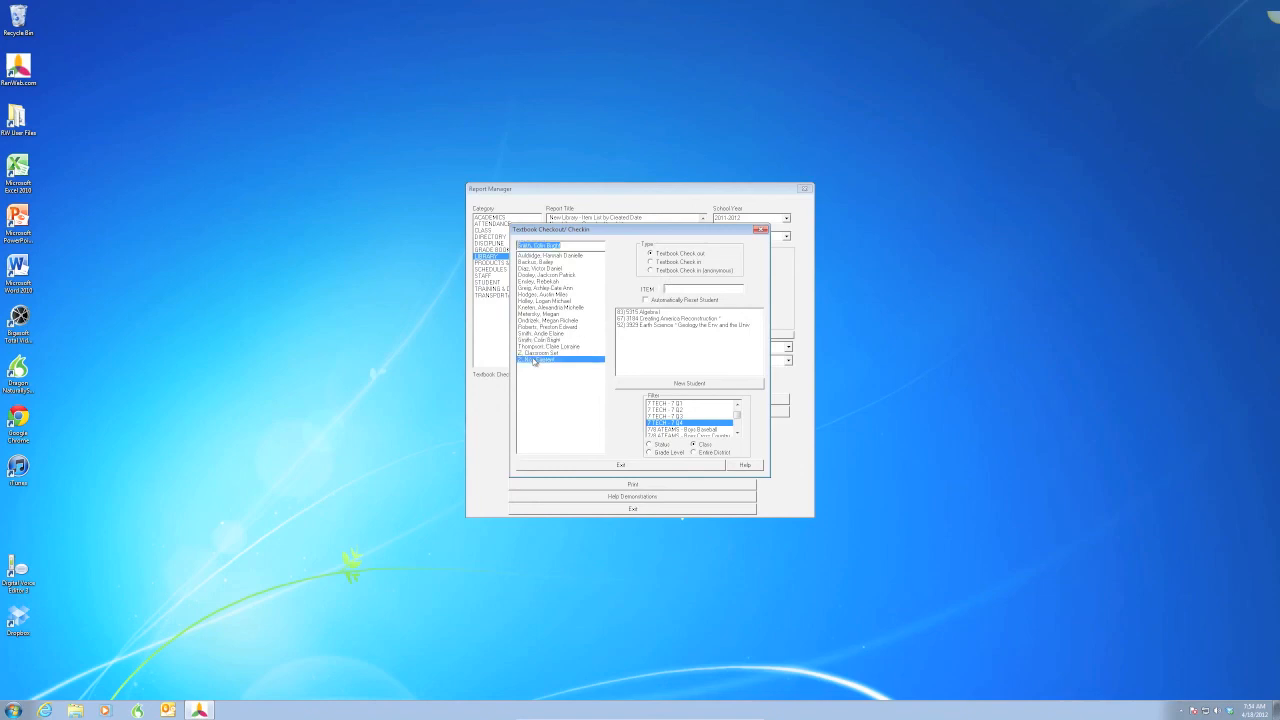